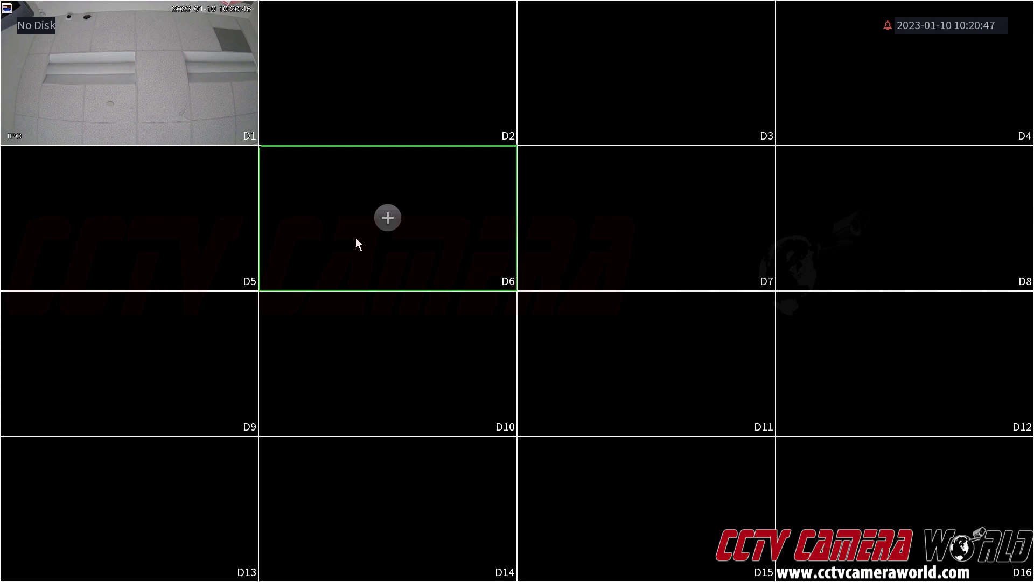
Look up the NVR's IP address 192.168.1.193 under Main Menu > Network > TCP/IP
{"action": "right_click", "coordinate": [356, 238]}
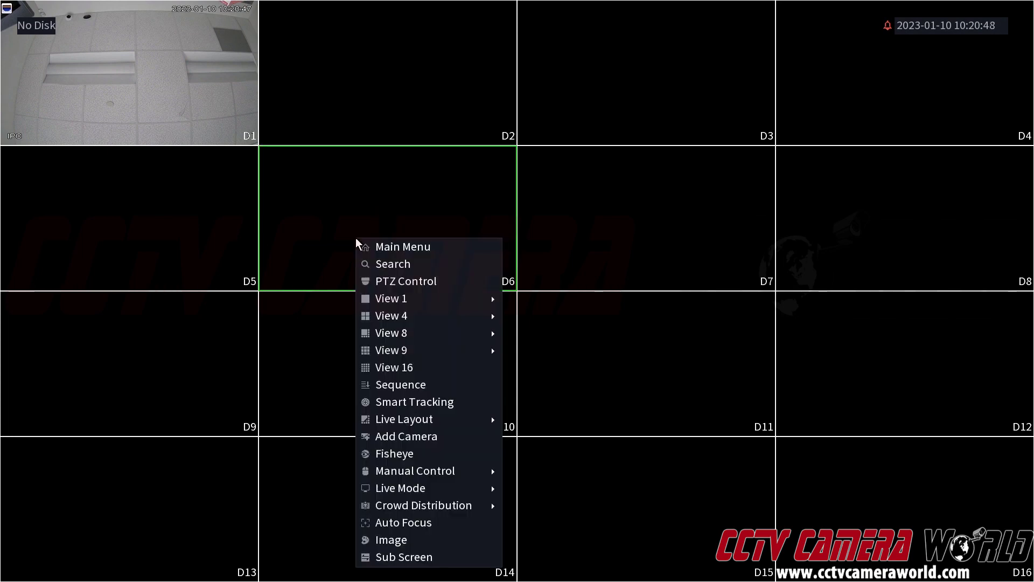
{"action": "left_click", "coordinate": [386, 248]}
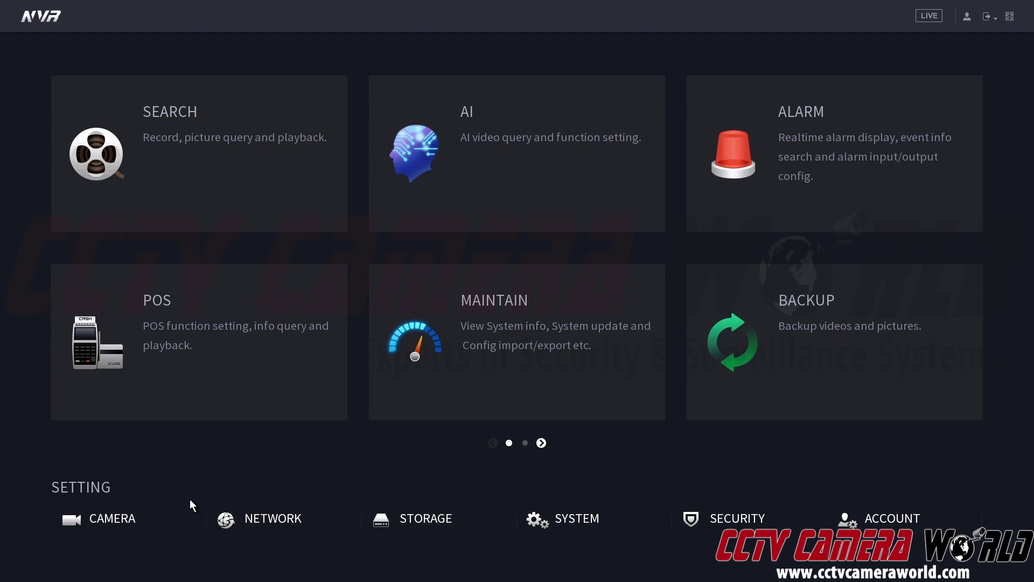
{"action": "left_click", "coordinate": [256, 522]}
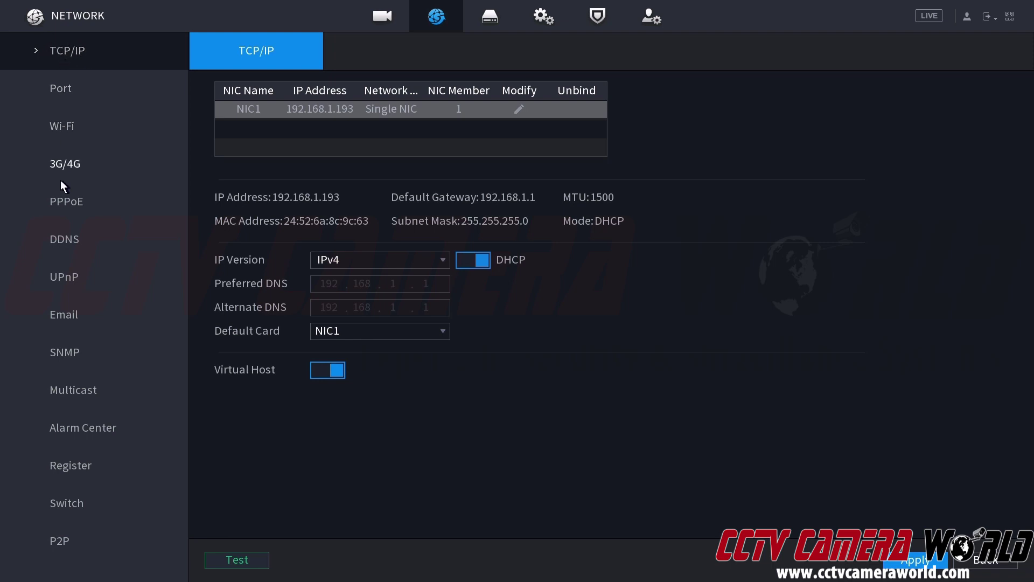
{"action": "left_click", "coordinate": [83, 91]}
{"action": "left_click", "coordinate": [89, 60]}
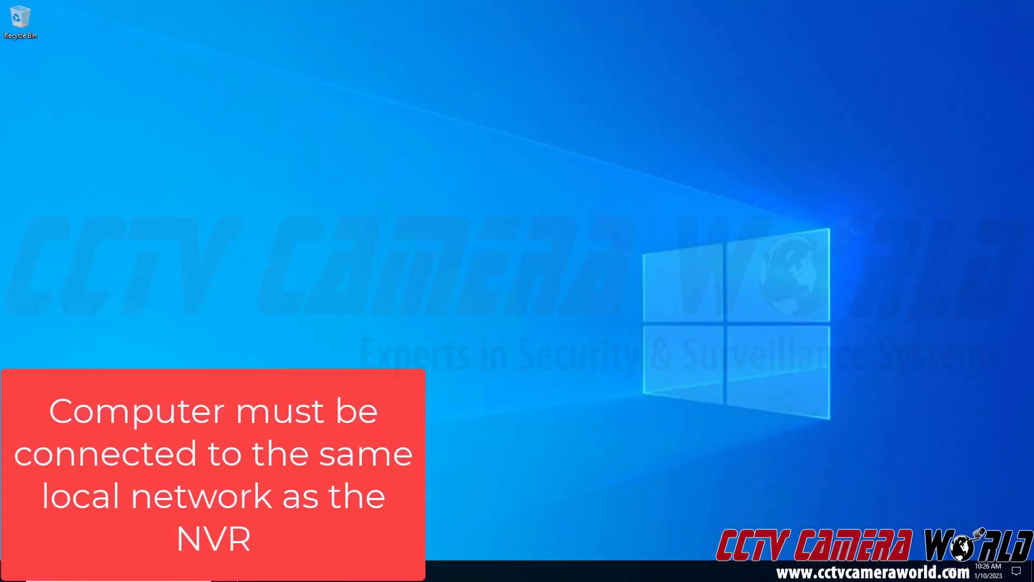
Load 192.168.1.193 in Edge to reach the NVR Web Login page
{"action": "left_click", "coordinate": [225, 572]}
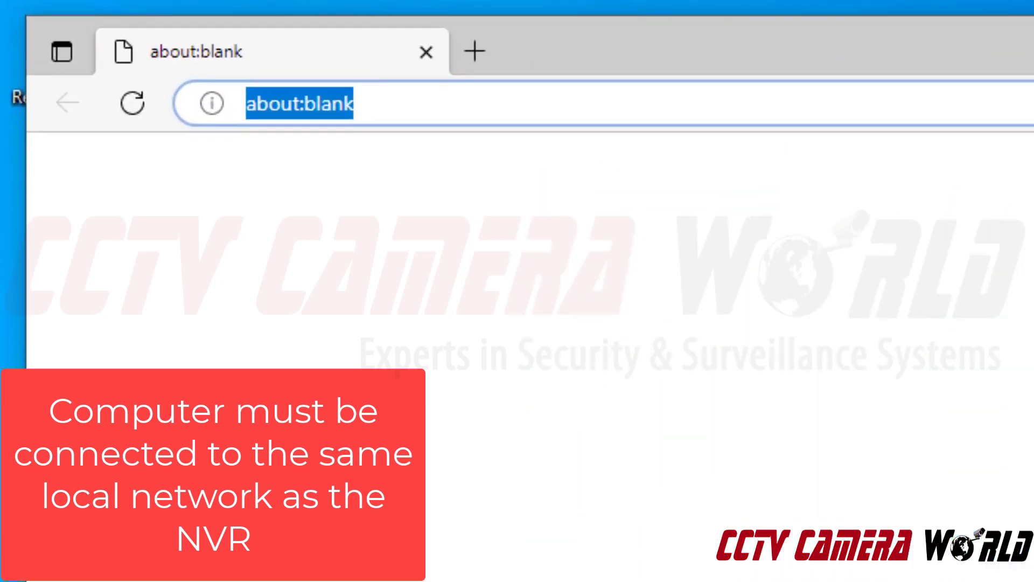
{"action": "type", "text": "192."}
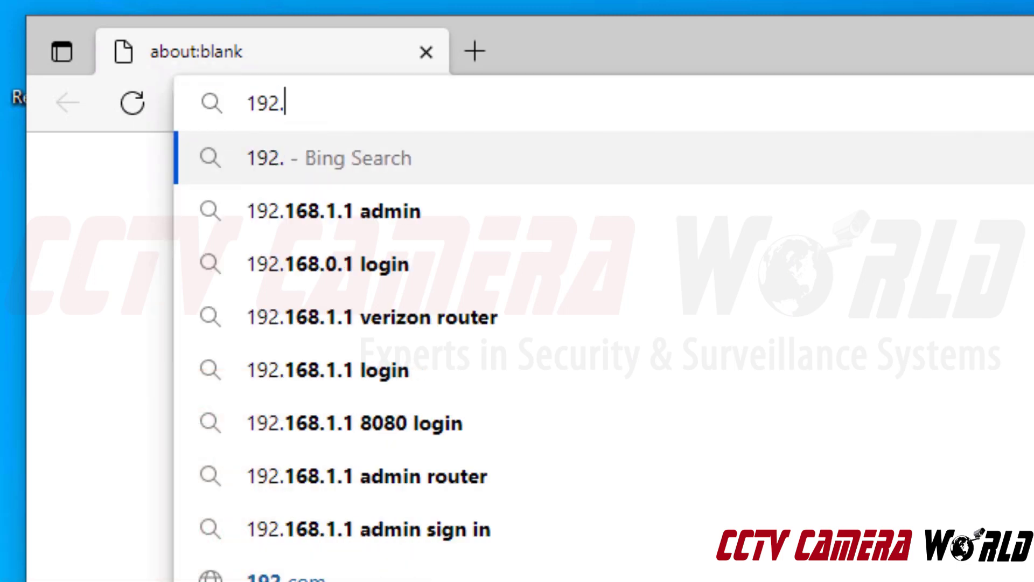
{"action": "type", "text": "168.1."}
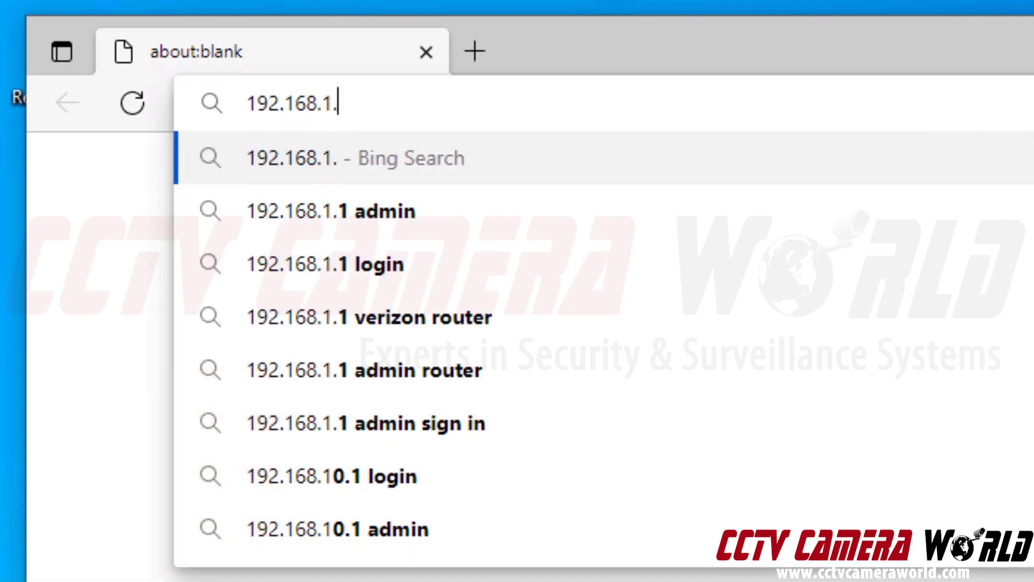
{"action": "type", "text": "193"}
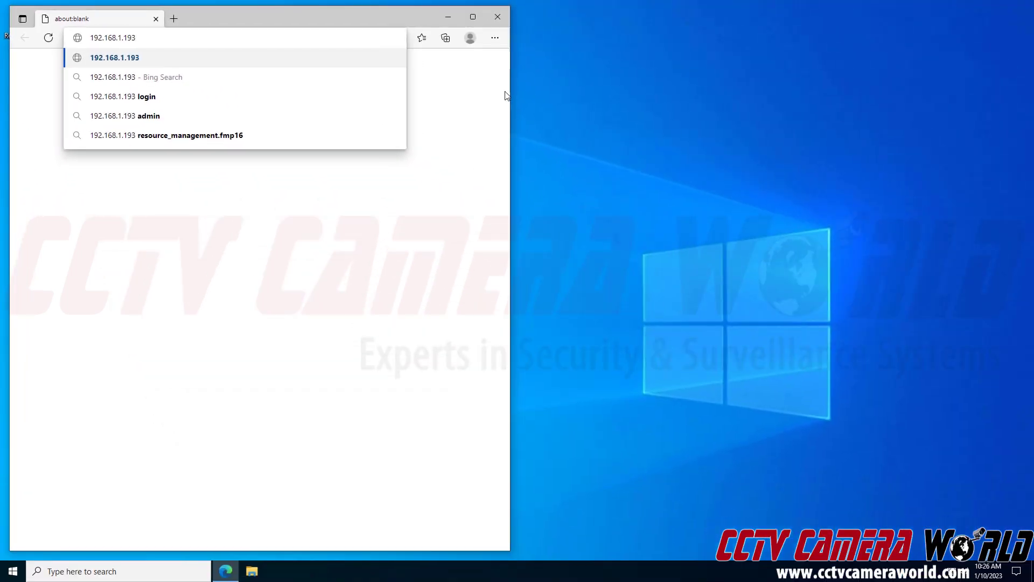
{"action": "key", "text": "Return"}
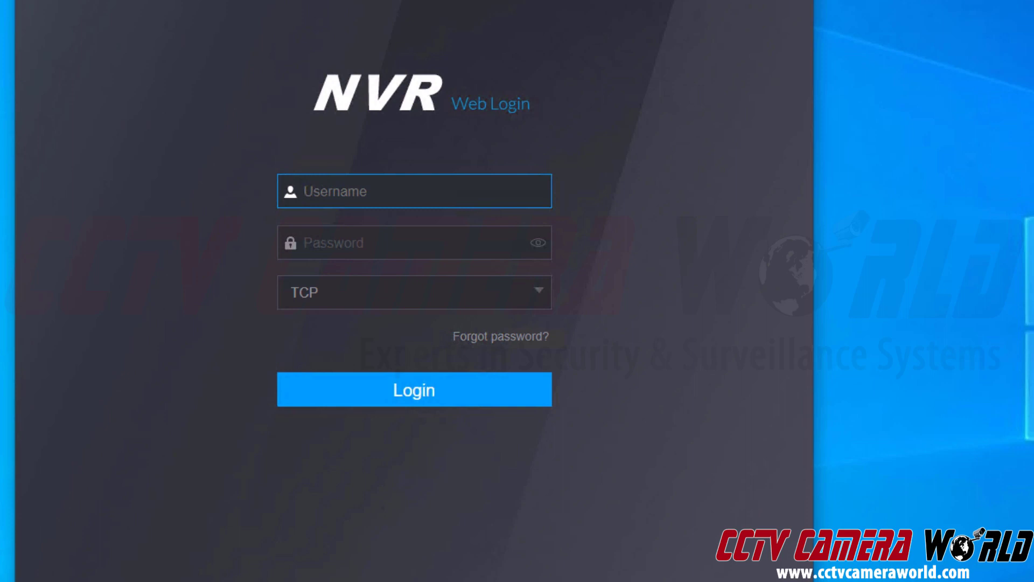
Log in to the NVR web service as admin with the account password
{"action": "type", "text": "admin"}
{"action": "key", "text": "Tab"}
{"action": "type", "text": "********"}
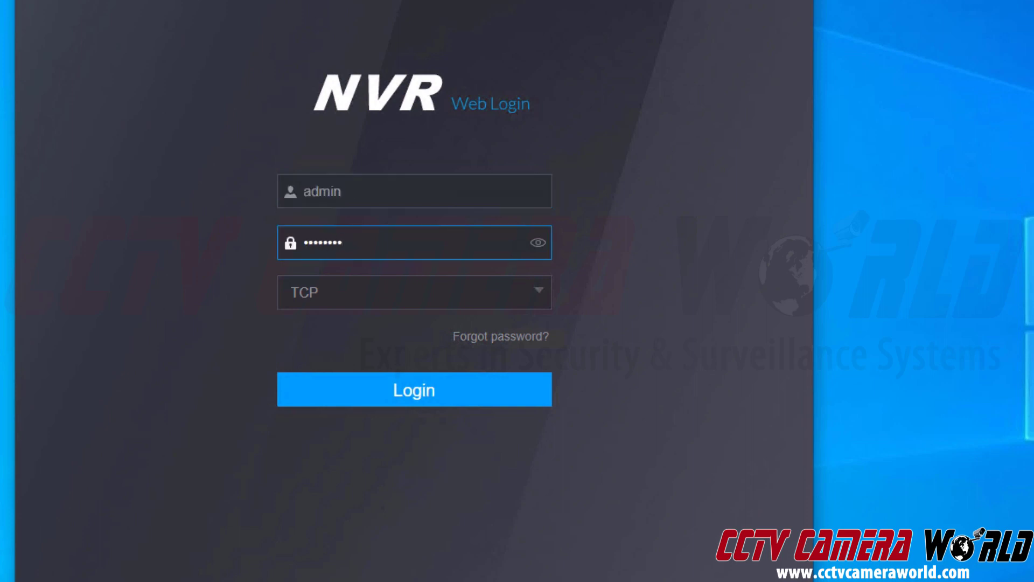
{"action": "left_click", "coordinate": [414, 410]}
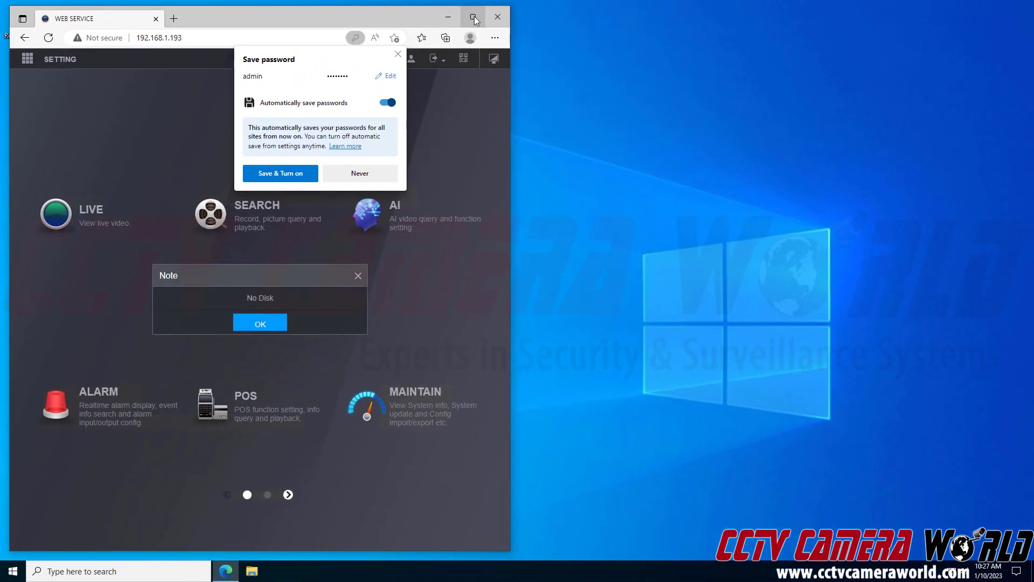
Maximize the browser and dismiss the save-password prompt and the No Disk note
{"action": "left_click", "coordinate": [472, 16]}
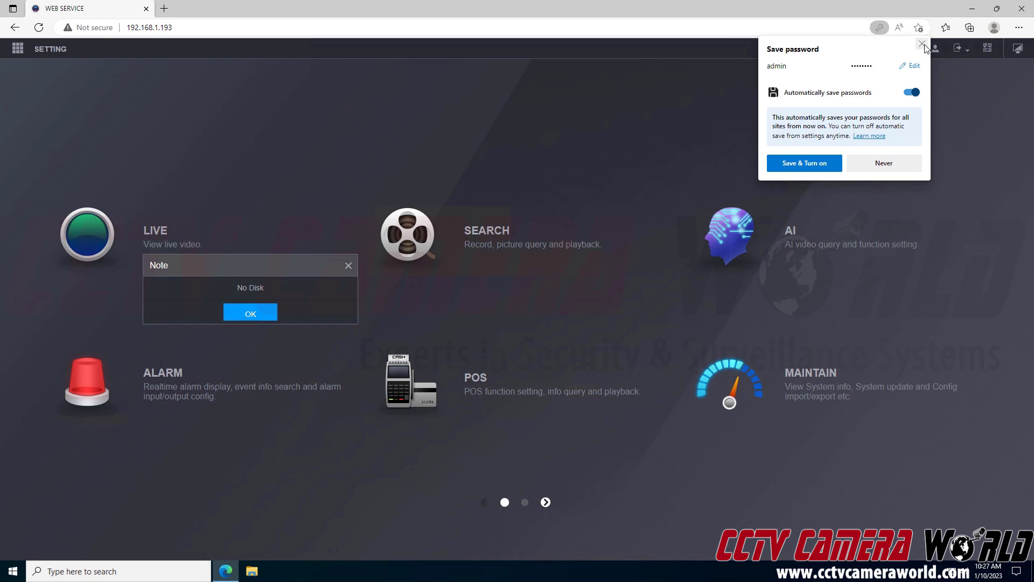
{"action": "left_click", "coordinate": [922, 45]}
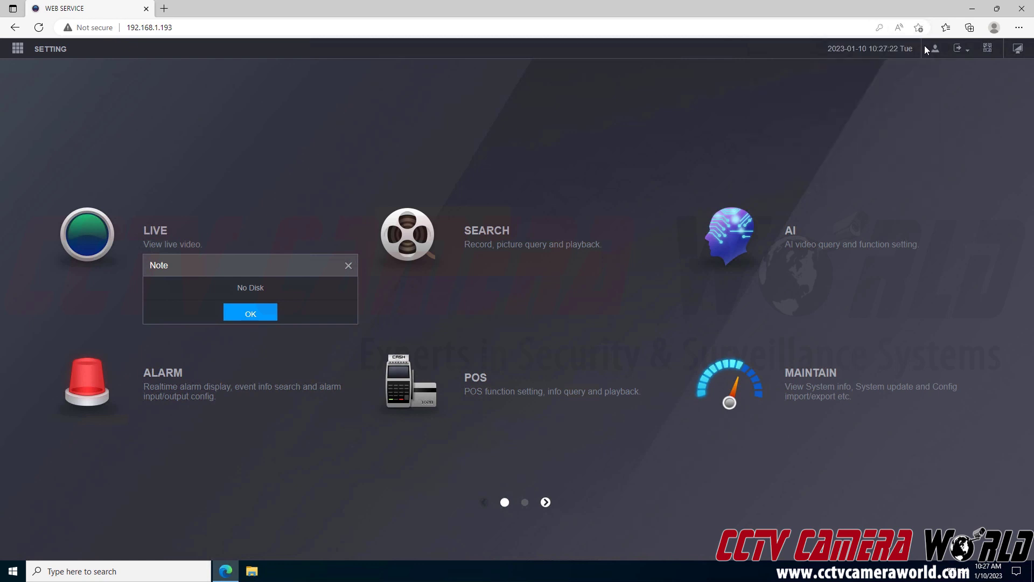
{"action": "left_click", "coordinate": [249, 315]}
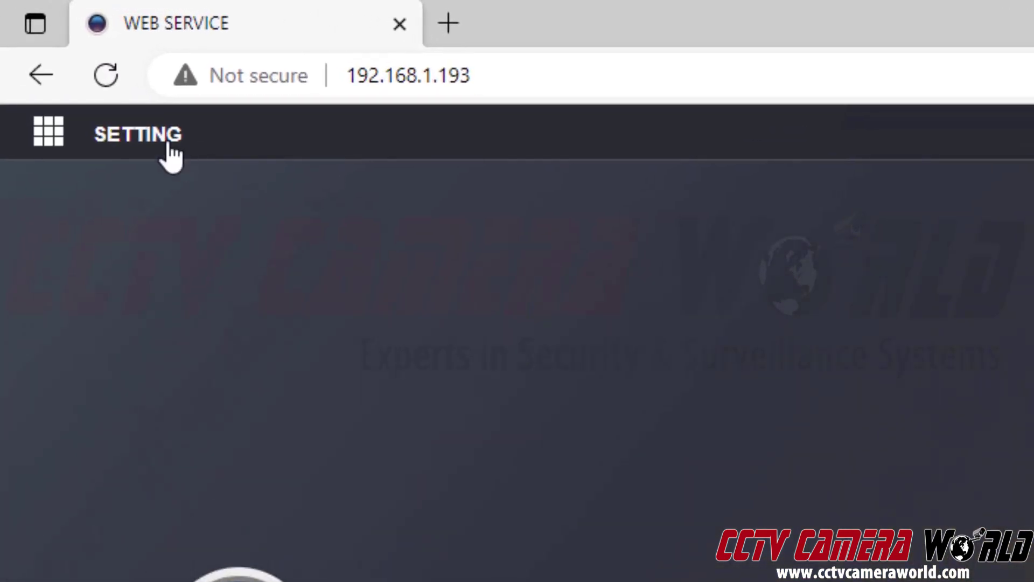
Open SETTING > CAMERA to list found devices and channel 1 at 10.1.1.65
{"action": "left_click", "coordinate": [169, 144]}
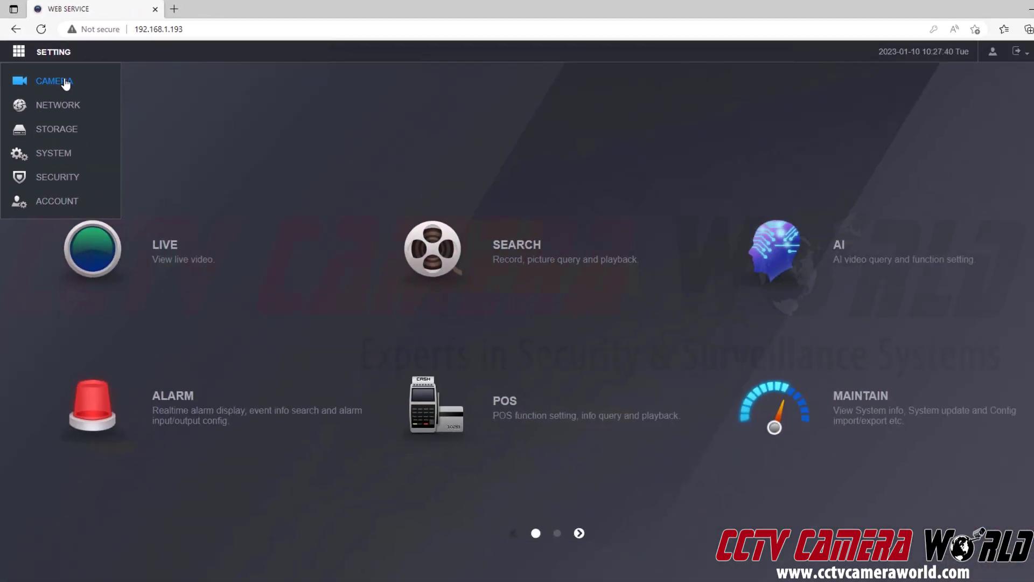
{"action": "left_click", "coordinate": [169, 210]}
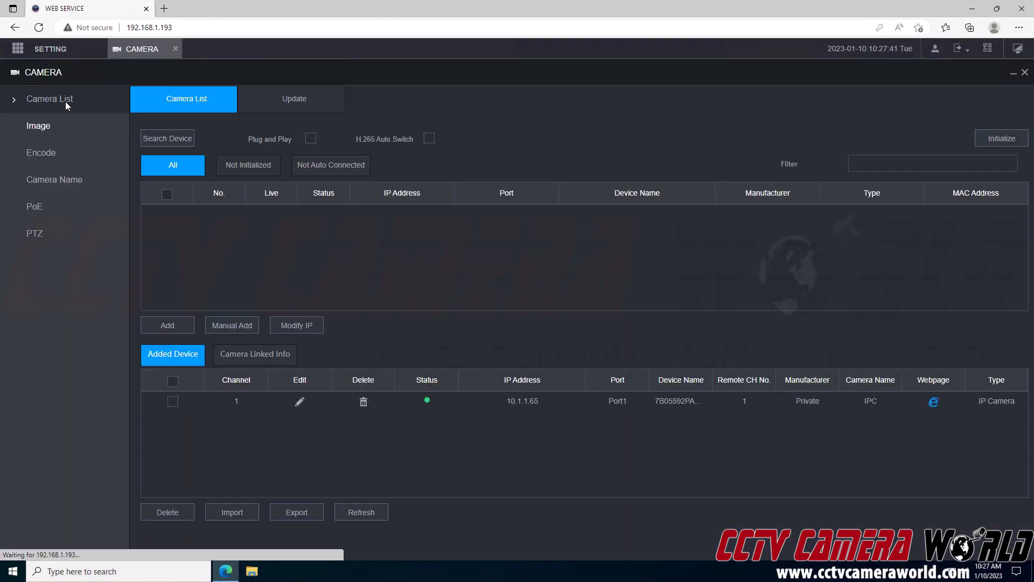
{"action": "left_click", "coordinate": [58, 49]}
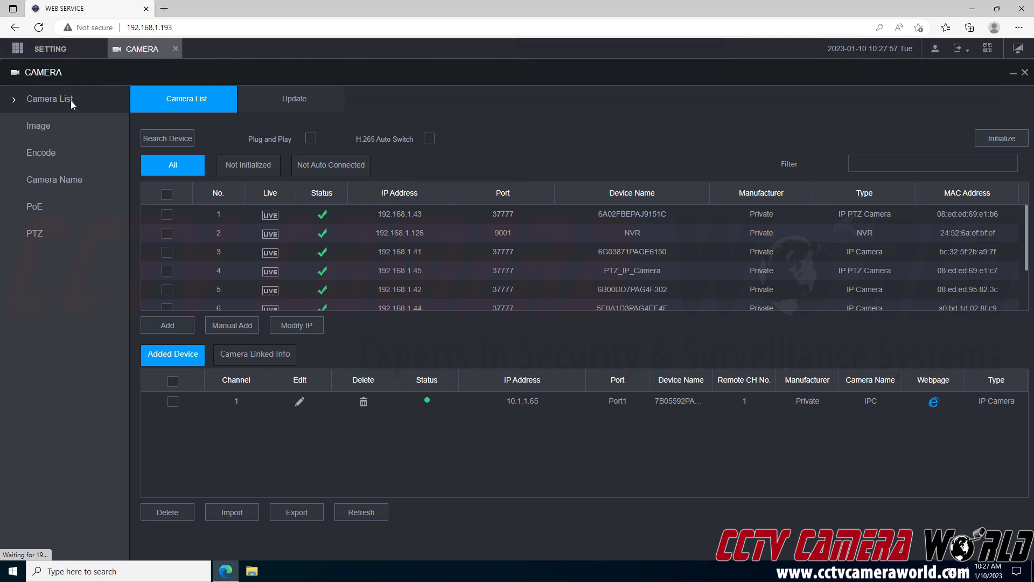
Switch to the camera Image settings, then return to the Camera List
{"action": "left_click", "coordinate": [58, 128]}
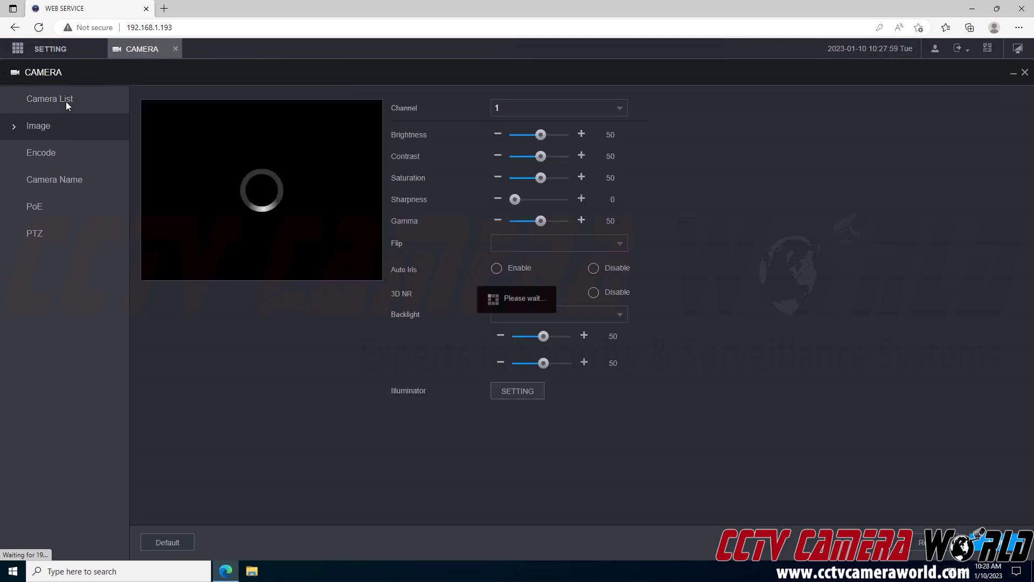
{"action": "left_click", "coordinate": [67, 101]}
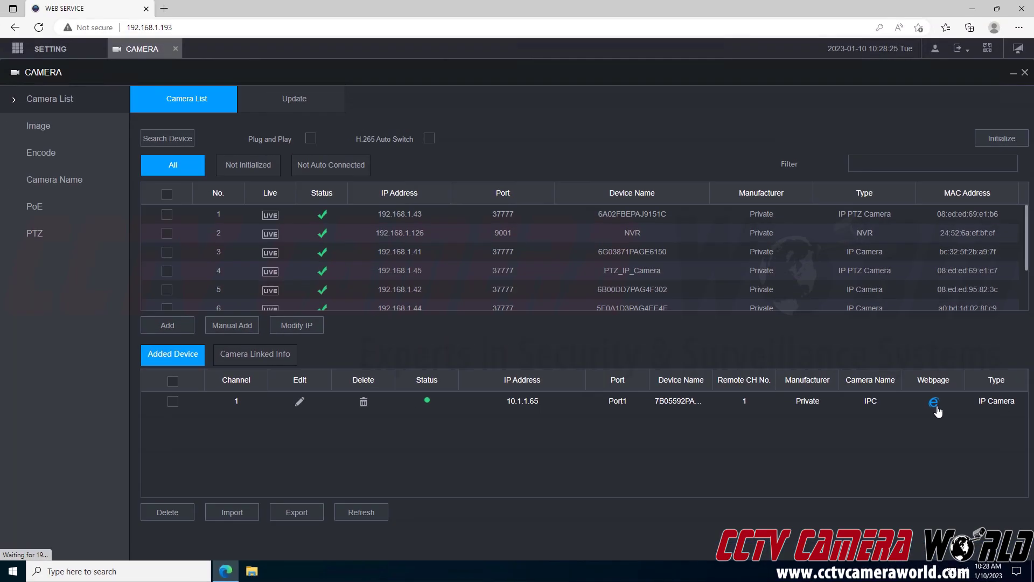
Open channel 1 camera's web page, leave P2P disabled and save the online upgrade preference
{"action": "left_click", "coordinate": [839, 231]}
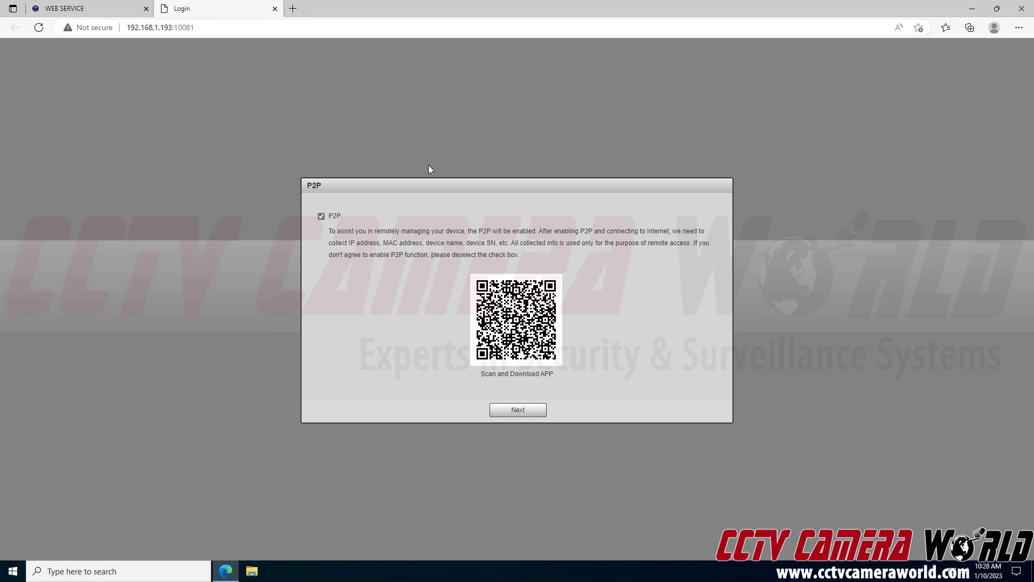
{"action": "left_click", "coordinate": [341, 215]}
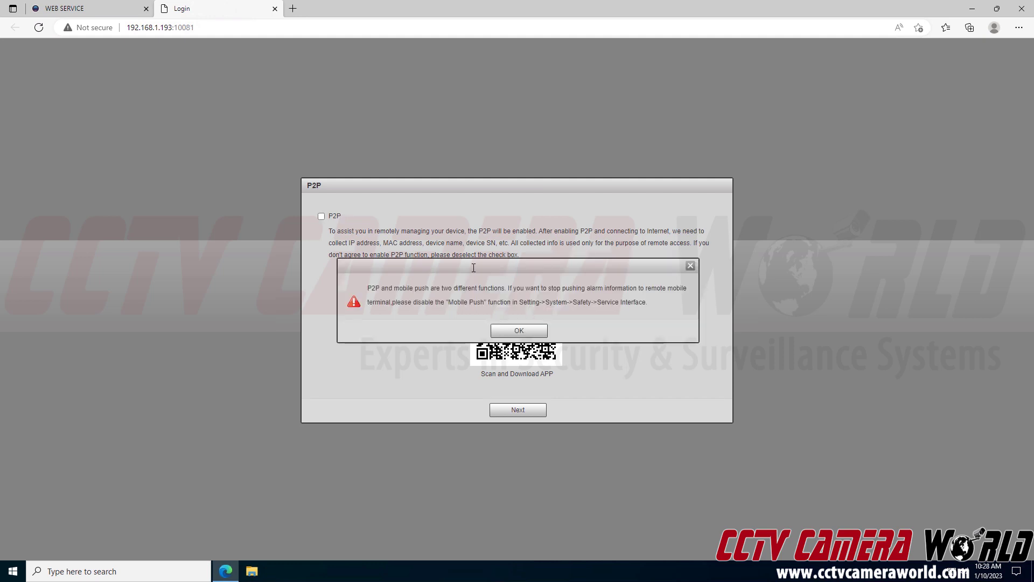
{"action": "left_click", "coordinate": [537, 334]}
{"action": "left_click", "coordinate": [517, 409]}
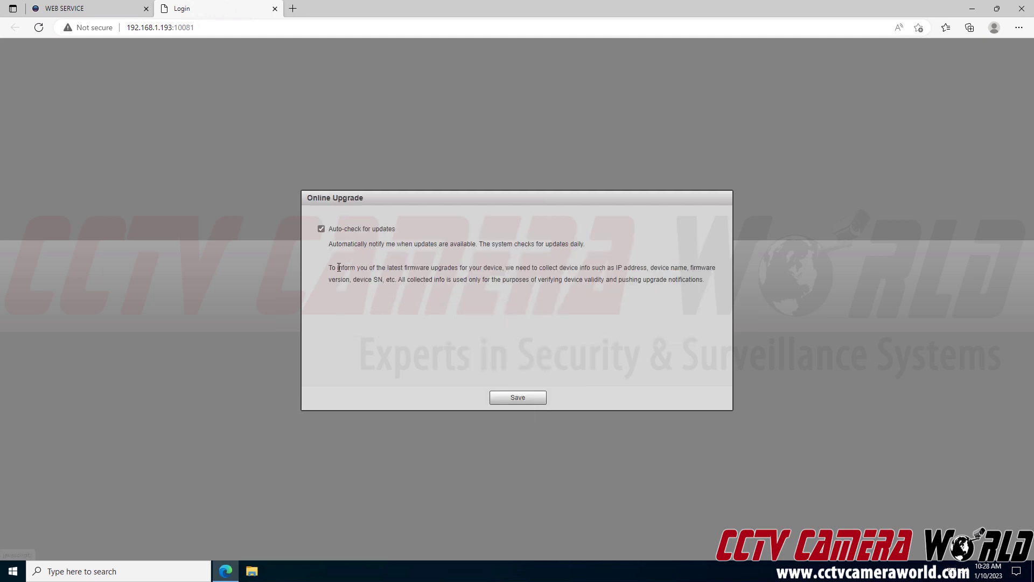
{"action": "left_click", "coordinate": [515, 398]}
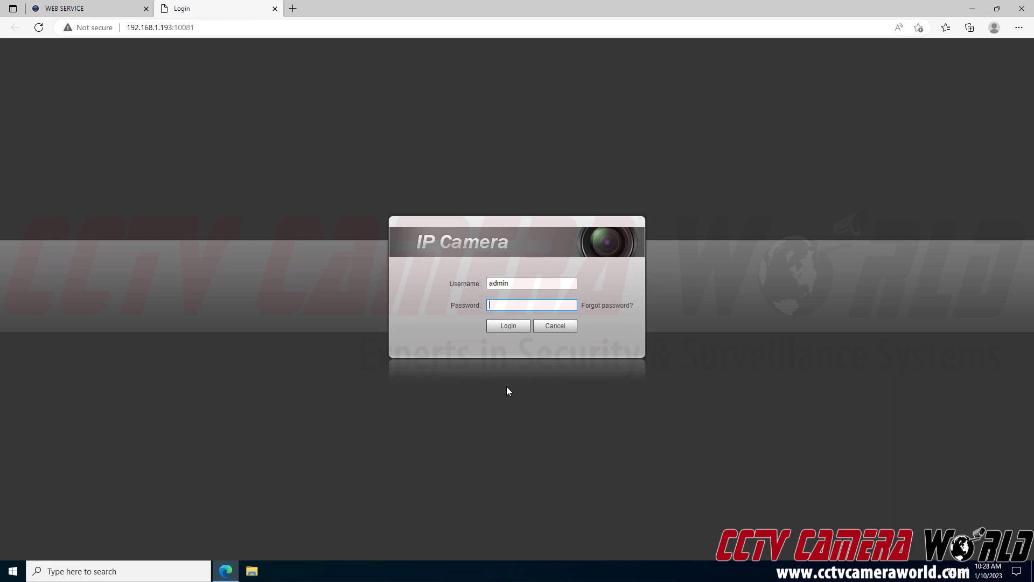
Log in to the IP Camera web interface with the camera password
{"action": "type", "text": "*****"}
{"action": "left_click", "coordinate": [509, 330]}
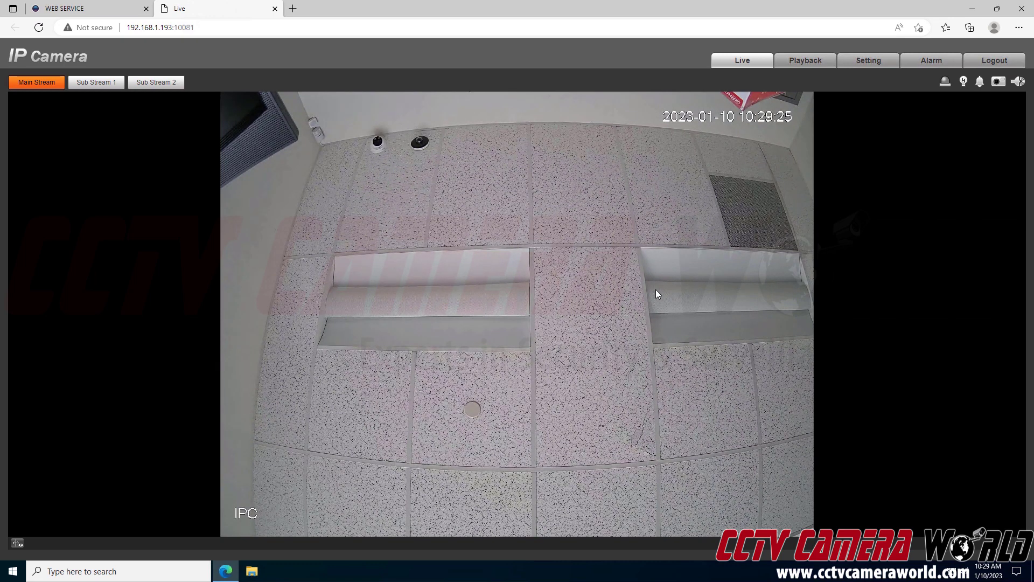
Open the camera's Setting page and go to Camera > Audio
{"action": "left_click", "coordinate": [857, 63]}
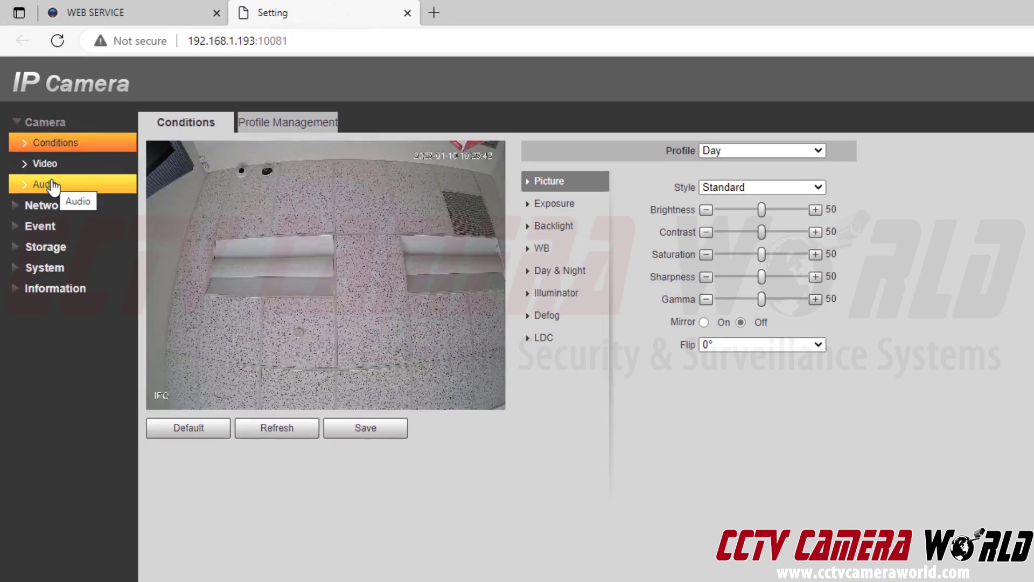
{"action": "left_click", "coordinate": [49, 200]}
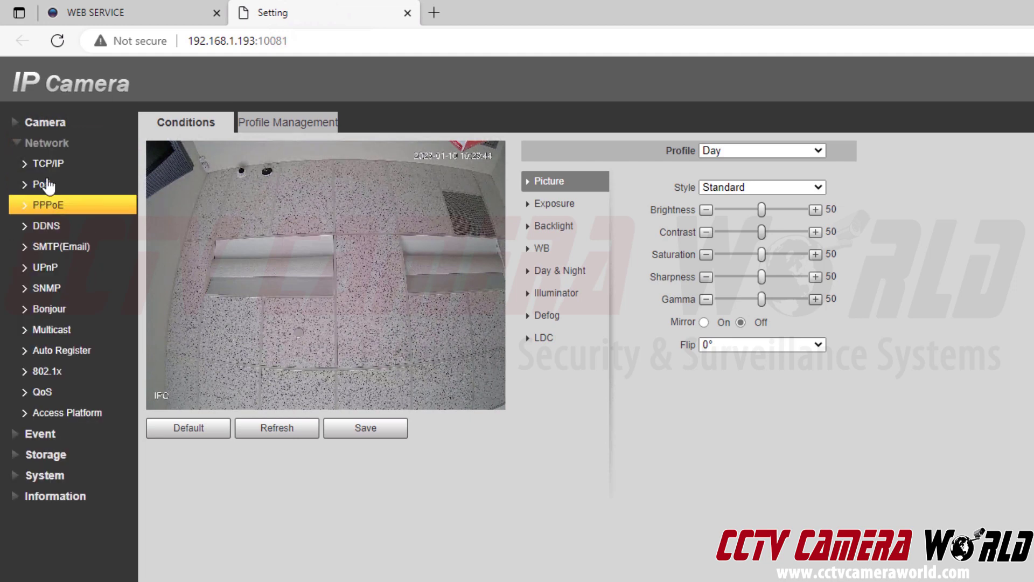
{"action": "left_click", "coordinate": [49, 125]}
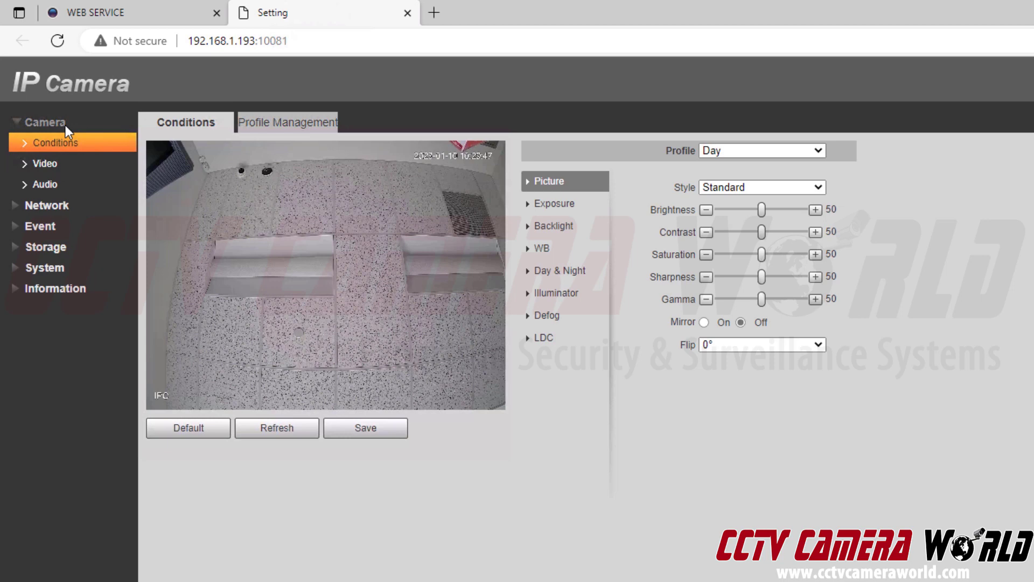
{"action": "left_click", "coordinate": [59, 192]}
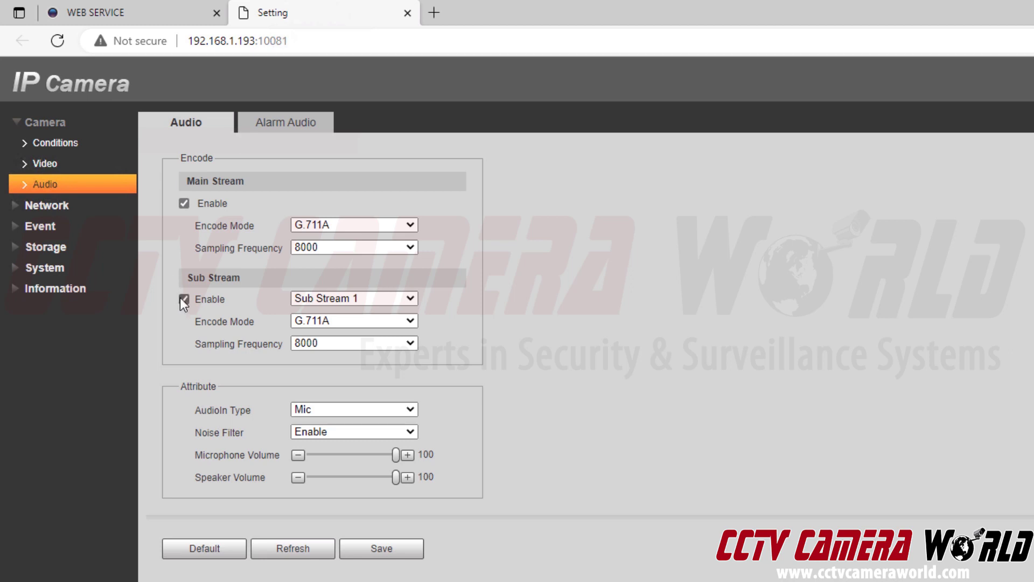
Set Main and Sub Stream audio to AAC encoding at 64000 sampling frequency and save
{"action": "left_click", "coordinate": [302, 224]}
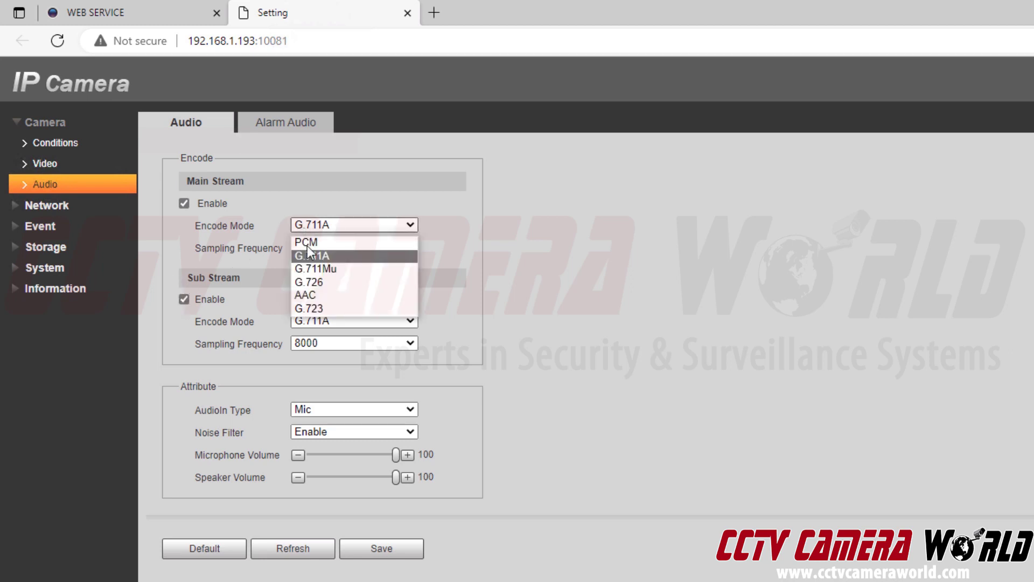
{"action": "left_click", "coordinate": [306, 294]}
{"action": "left_click", "coordinate": [312, 245]}
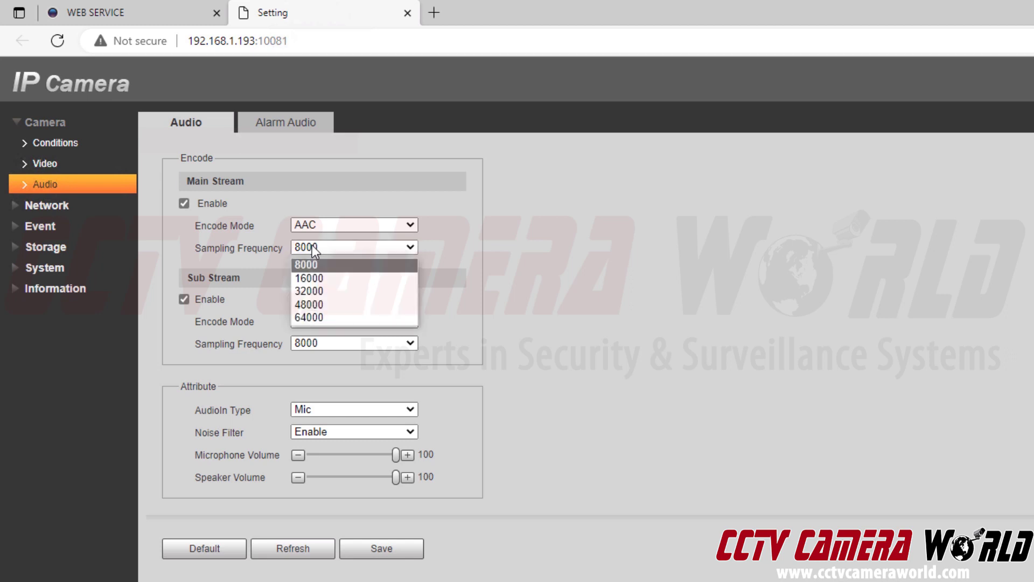
{"action": "left_click", "coordinate": [300, 318]}
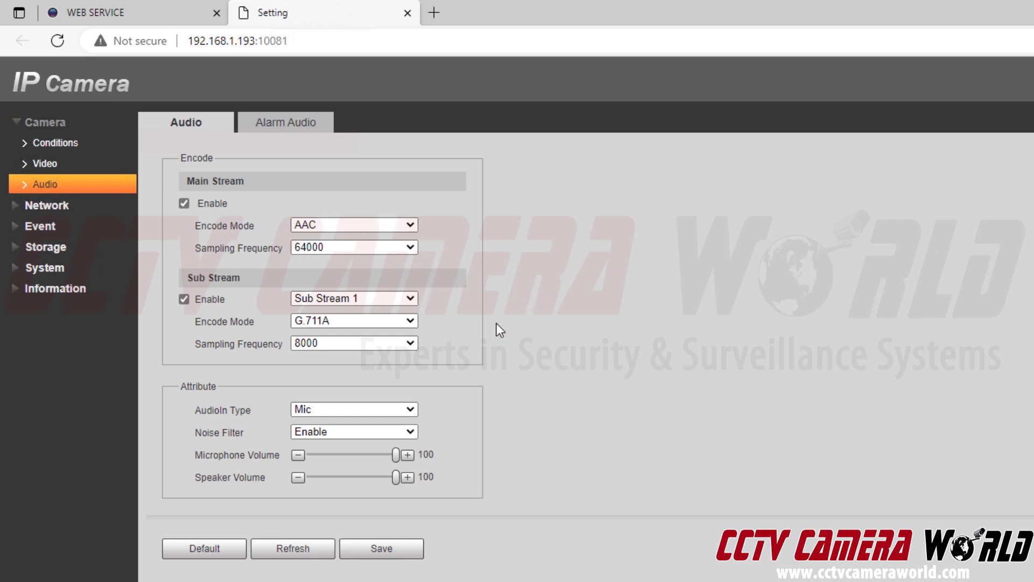
{"action": "left_click", "coordinate": [411, 321]}
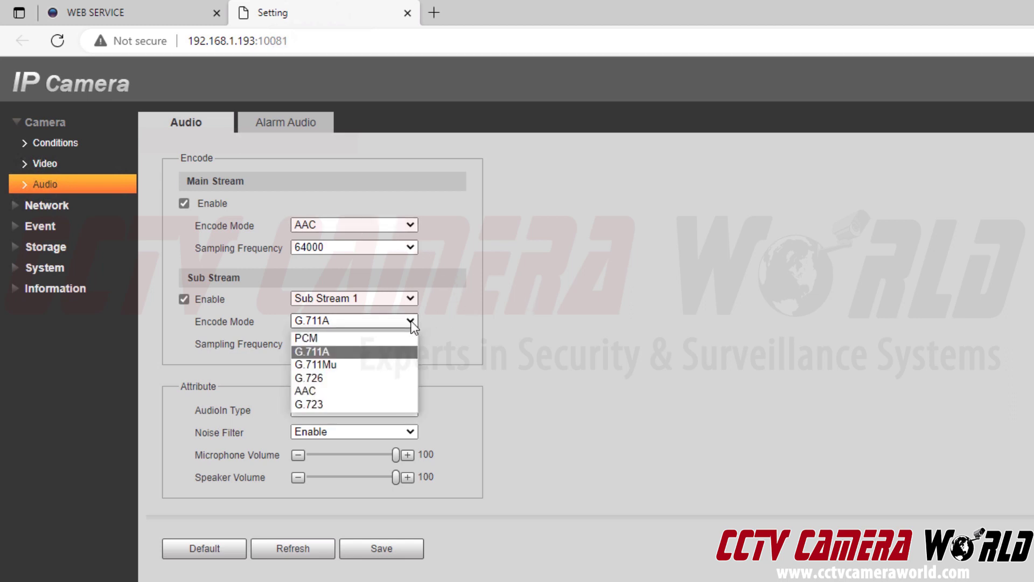
{"action": "left_click", "coordinate": [356, 386]}
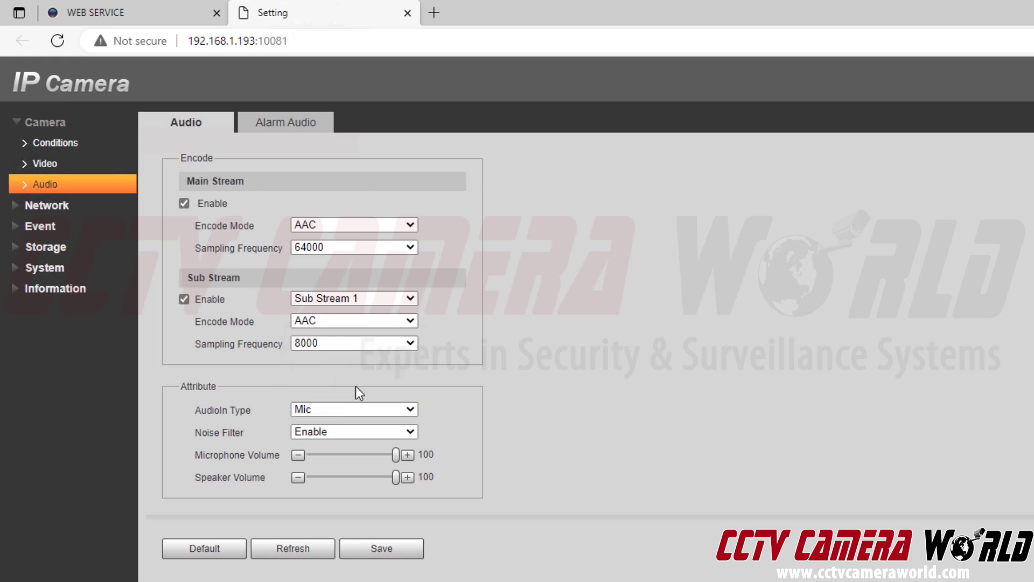
{"action": "left_click", "coordinate": [355, 346]}
{"action": "left_click", "coordinate": [344, 410]}
{"action": "left_click", "coordinate": [395, 556]}
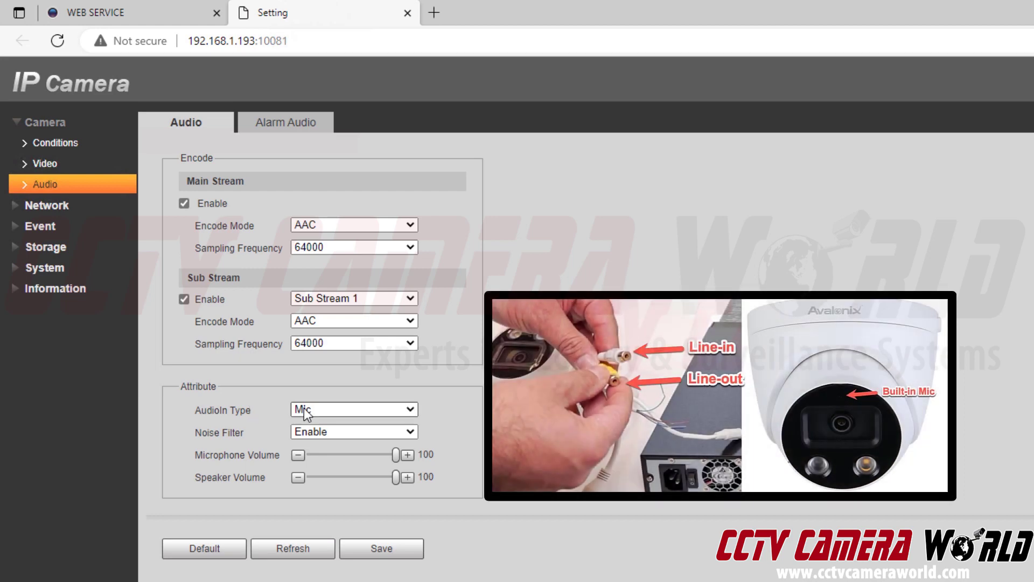
{"action": "left_click", "coordinate": [304, 409]}
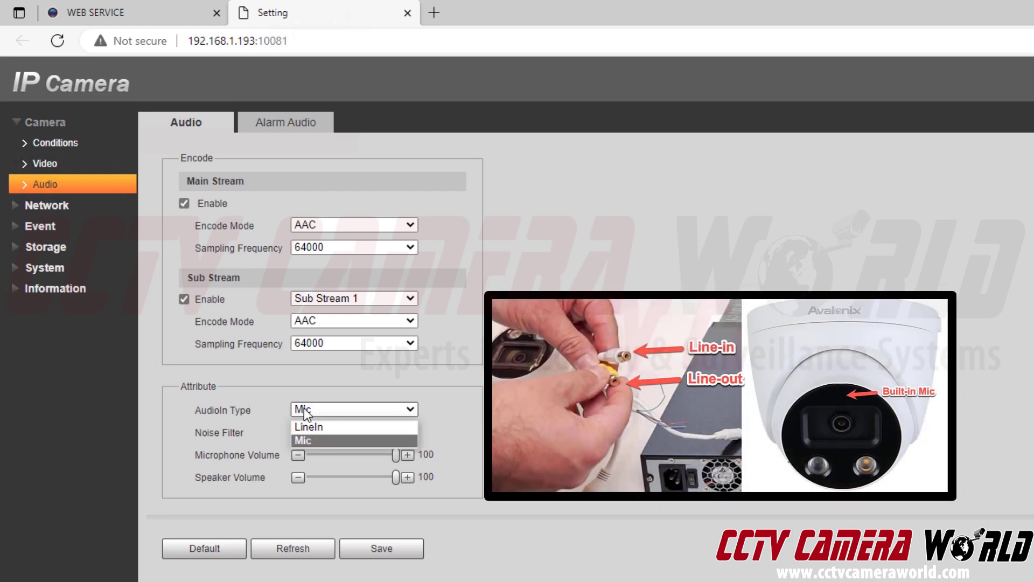
{"action": "left_click", "coordinate": [330, 440]}
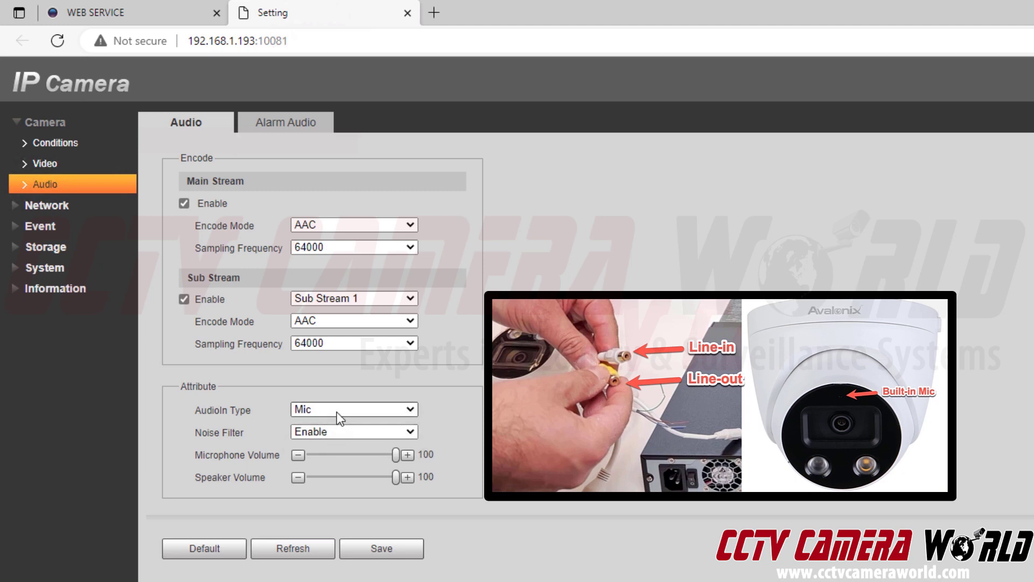
{"action": "left_click", "coordinate": [338, 412]}
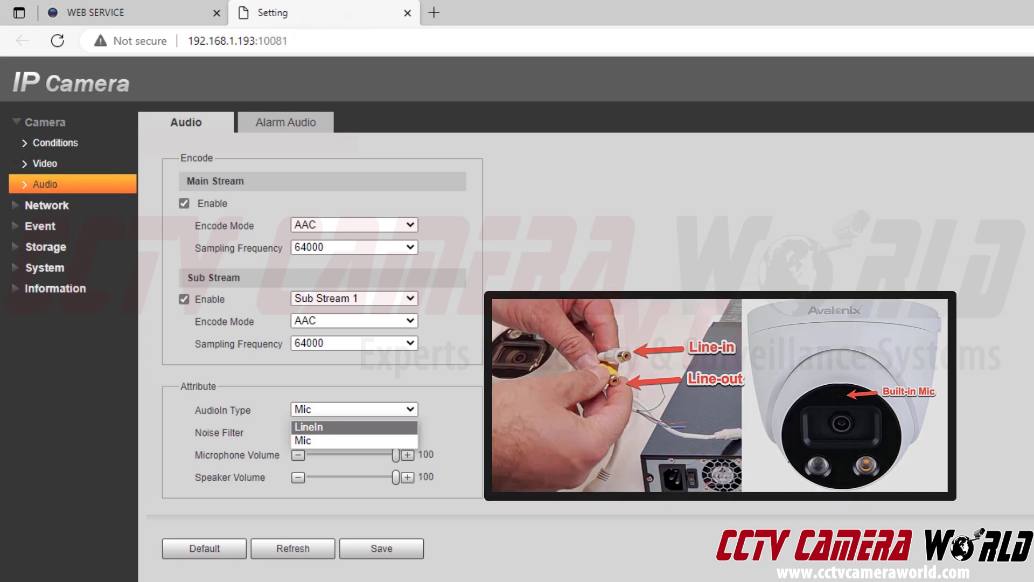
{"action": "left_click", "coordinate": [334, 440]}
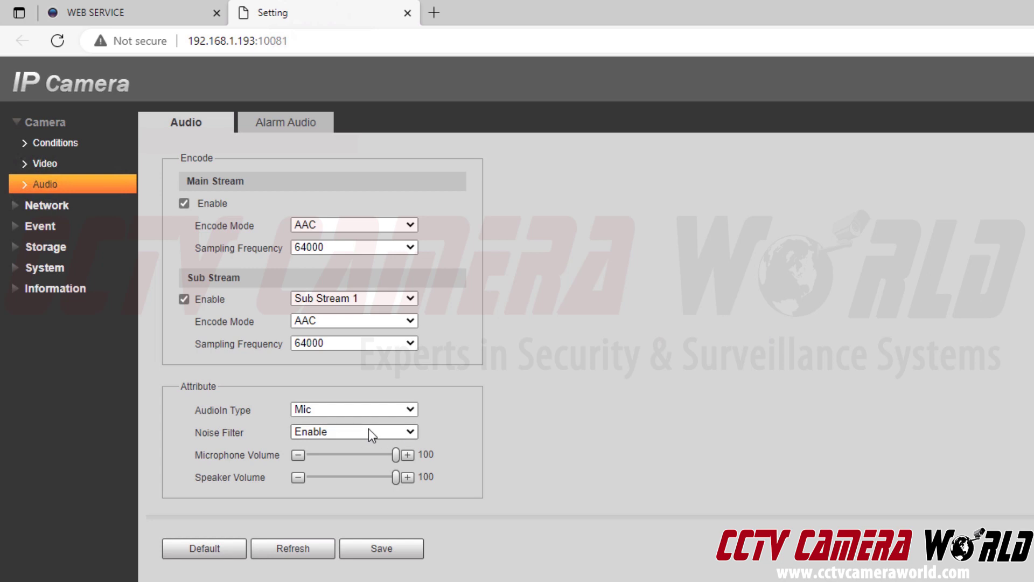
{"action": "left_click", "coordinate": [369, 431]}
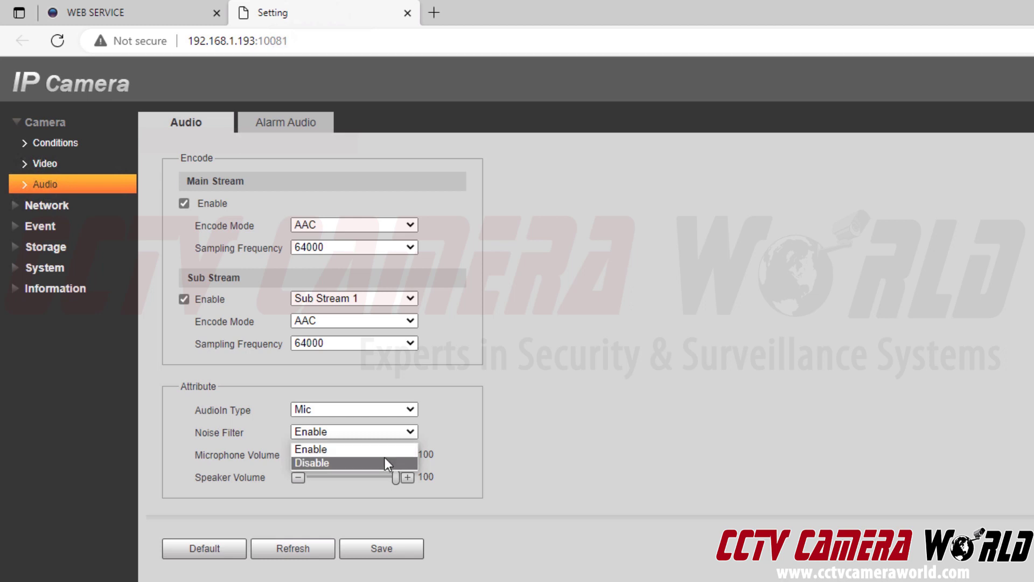
{"action": "left_click", "coordinate": [450, 431]}
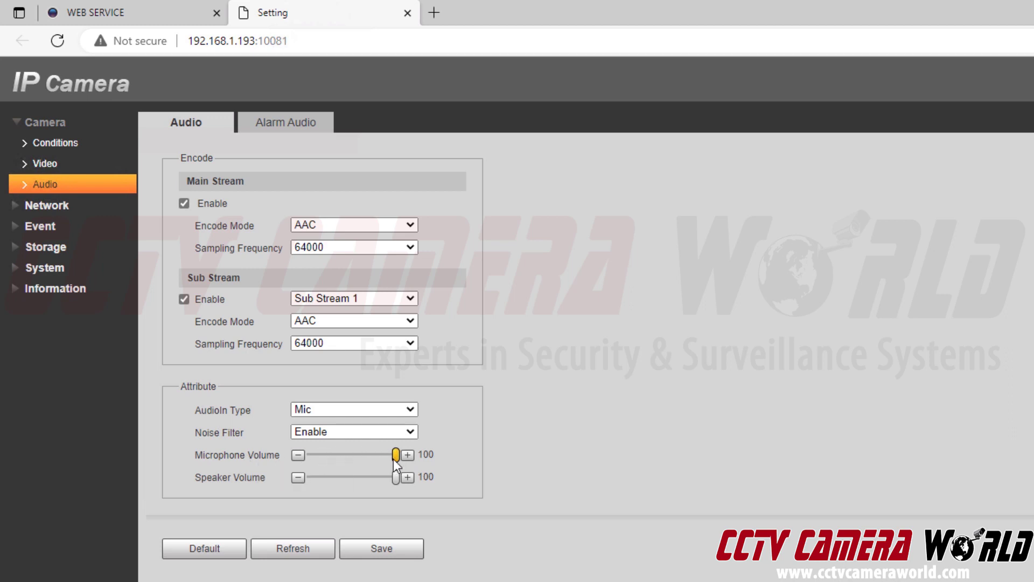
Bring the Microphone Volume down from 100 to exactly 50
{"action": "mouse_move", "coordinate": [394, 460]}
{"action": "left_click_drag", "start_coordinate": [396, 460], "coordinate": [347, 462]}
{"action": "left_click", "coordinate": [407, 455]}
{"action": "left_click", "coordinate": [408, 455]}
{"action": "left_click", "coordinate": [408, 455]}
{"action": "left_click", "coordinate": [408, 455]}
{"action": "left_click", "coordinate": [299, 456]}
{"action": "left_click", "coordinate": [298, 456]}
{"action": "left_click_drag", "start_coordinate": [351, 456], "coordinate": [355, 464]}
{"action": "left_click", "coordinate": [408, 455]}
Bring the Speaker Volume down from 100 to exactly 50
{"action": "left_click_drag", "start_coordinate": [397, 483], "coordinate": [354, 487]}
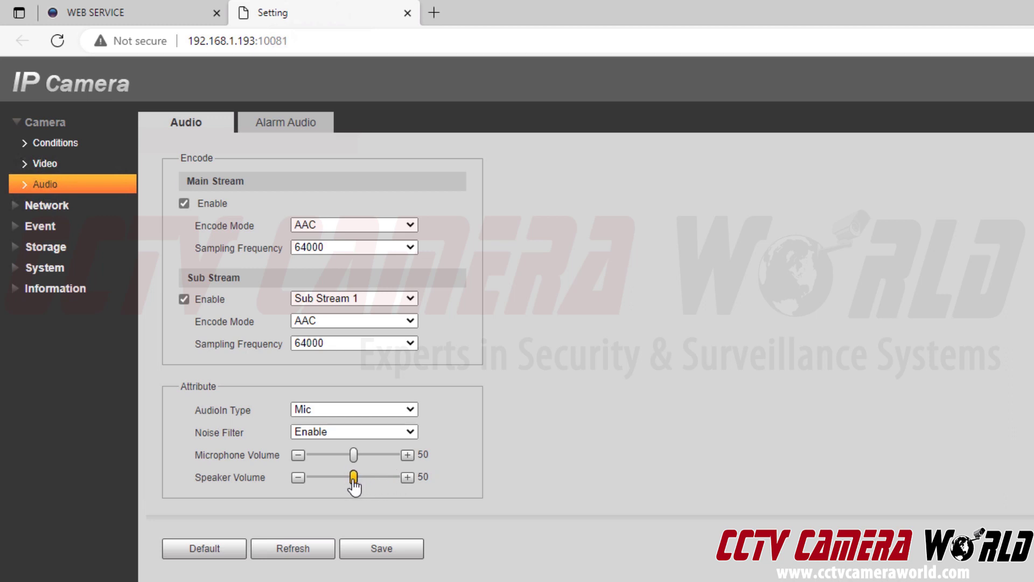
{"action": "left_click", "coordinate": [407, 478]}
{"action": "left_click", "coordinate": [293, 478]}
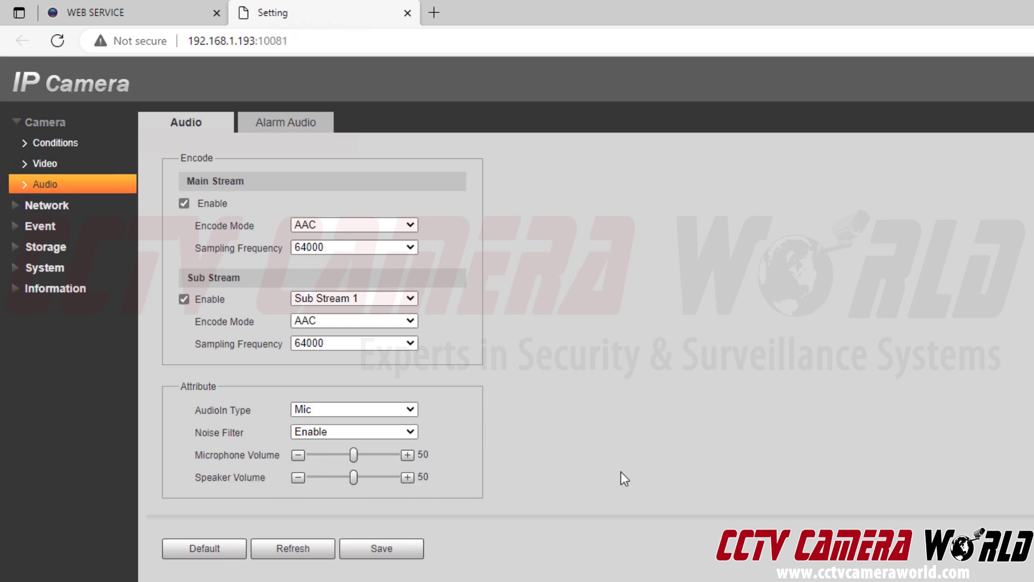